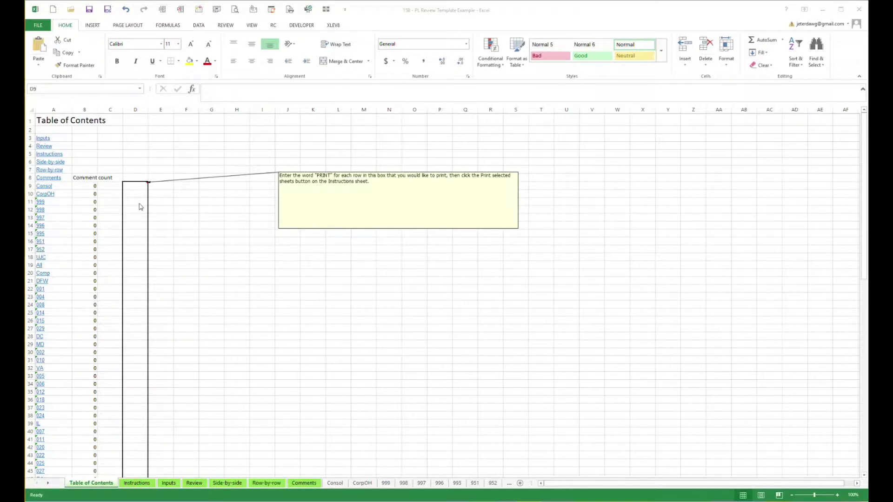
Select D9 on the Table of Contents, then settle on the Instructions sheet's tips and column list
{"action": "left_click", "coordinate": [137, 184]}
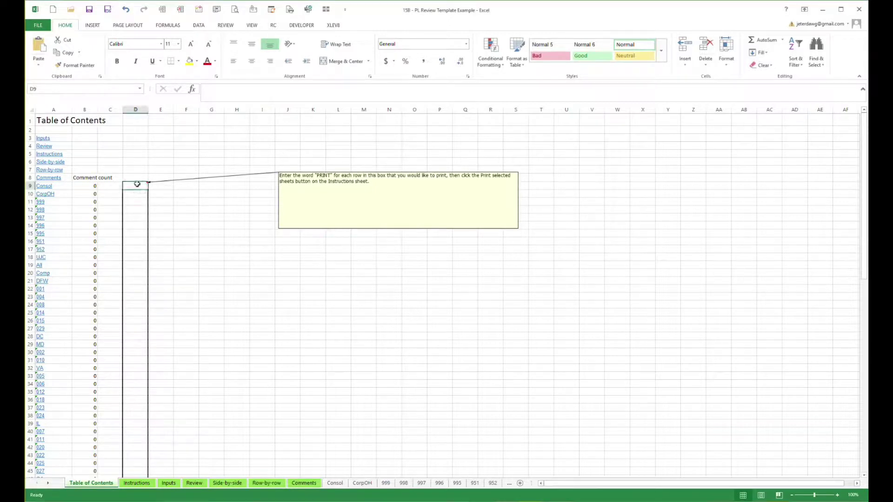
{"action": "left_click", "coordinate": [138, 483]}
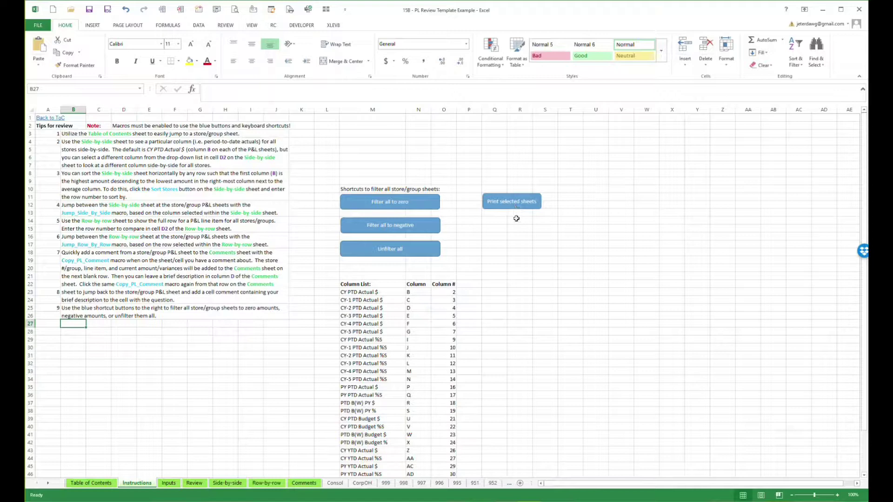
{"action": "left_click", "coordinate": [88, 484]}
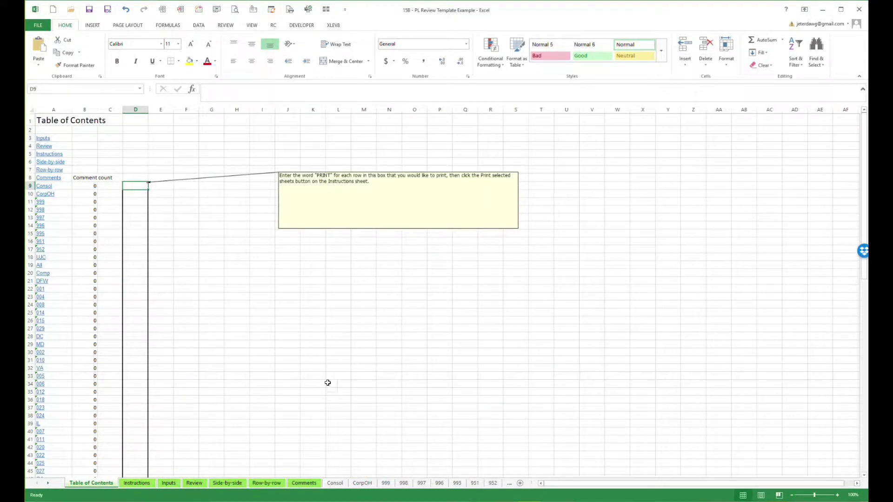
{"action": "left_click", "coordinate": [137, 484]}
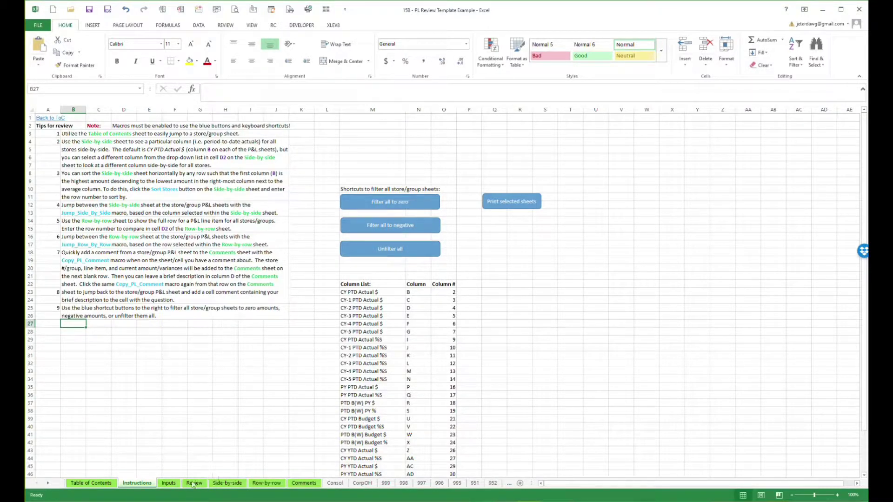
Pass through the Inputs sheet to reach the Review sheet's numbered P&L checklist
{"action": "left_click", "coordinate": [170, 484]}
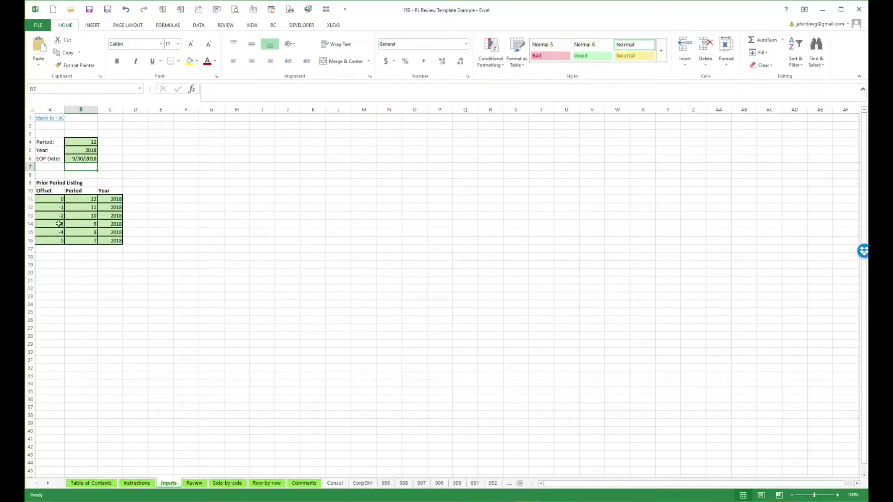
{"action": "left_click", "coordinate": [195, 486]}
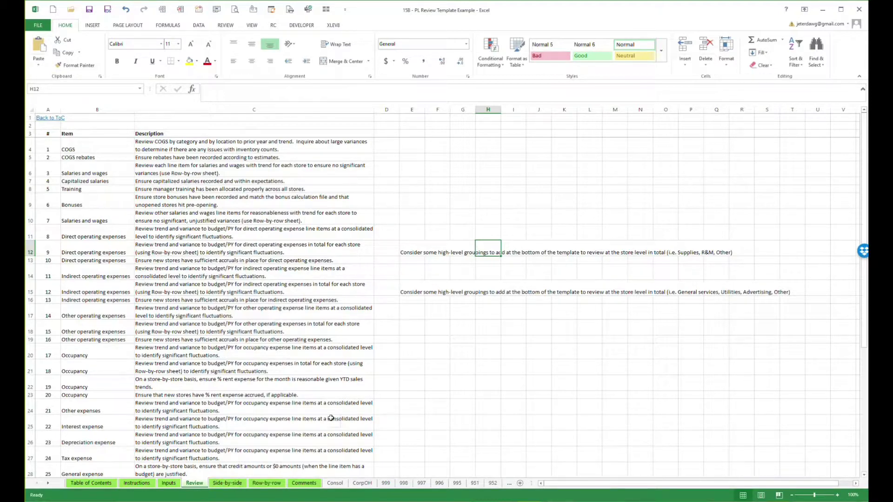
Sort the Side-by-side store columns by row 19 Total Net Sales, then inspect B8's formula
{"action": "left_click", "coordinate": [227, 483]}
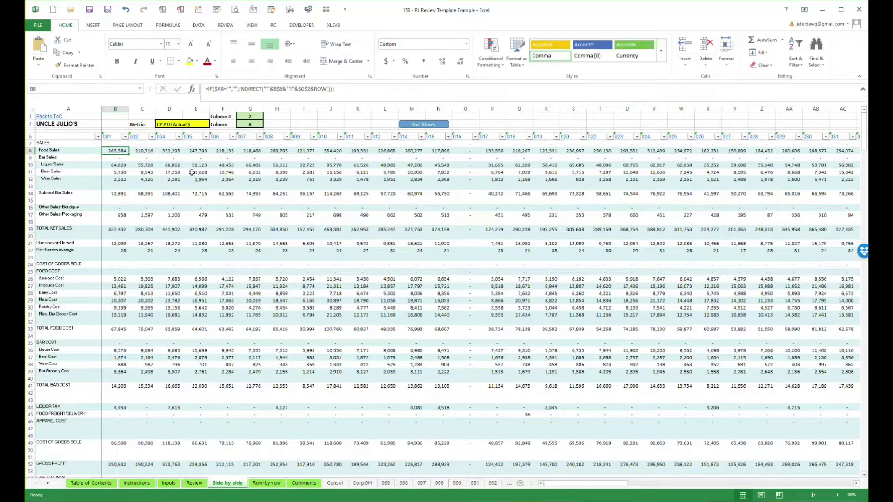
{"action": "left_click", "coordinate": [108, 230]}
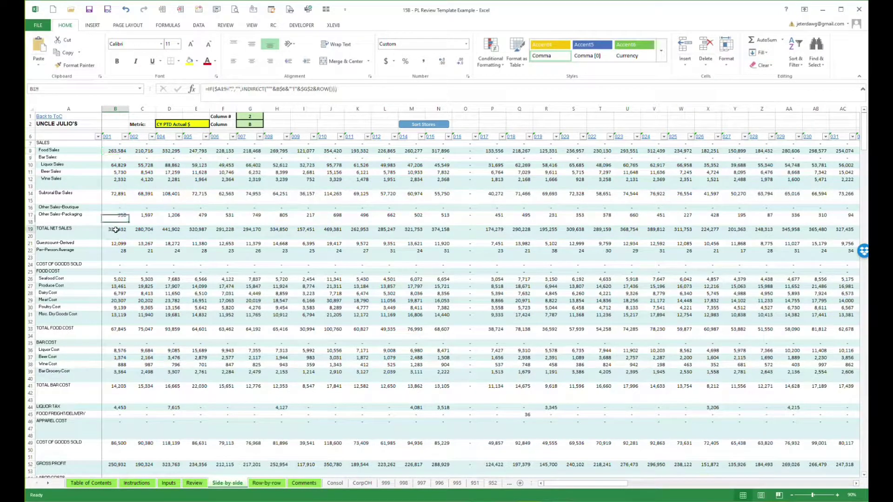
{"action": "left_click", "coordinate": [431, 125]}
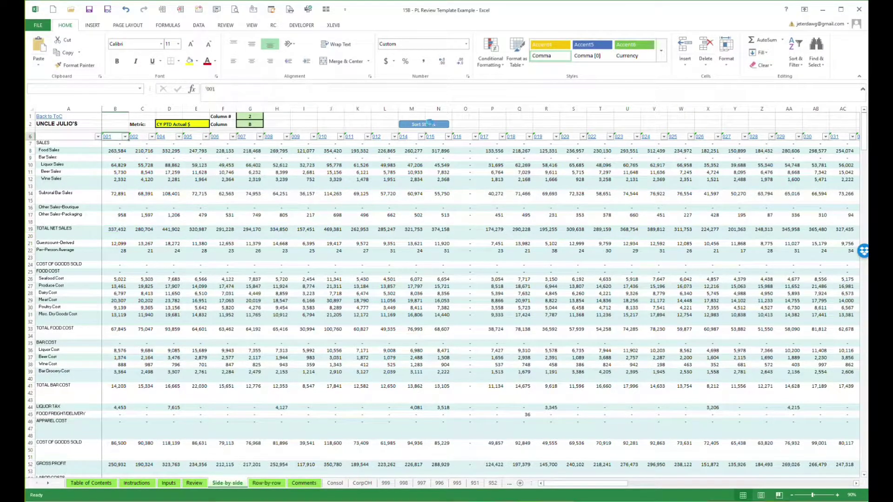
{"action": "key", "text": "Return"}
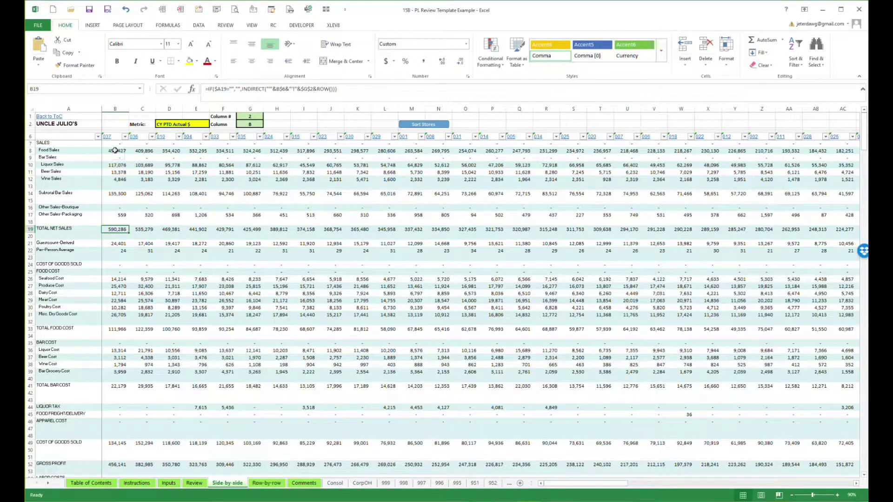
{"action": "left_click", "coordinate": [115, 150]}
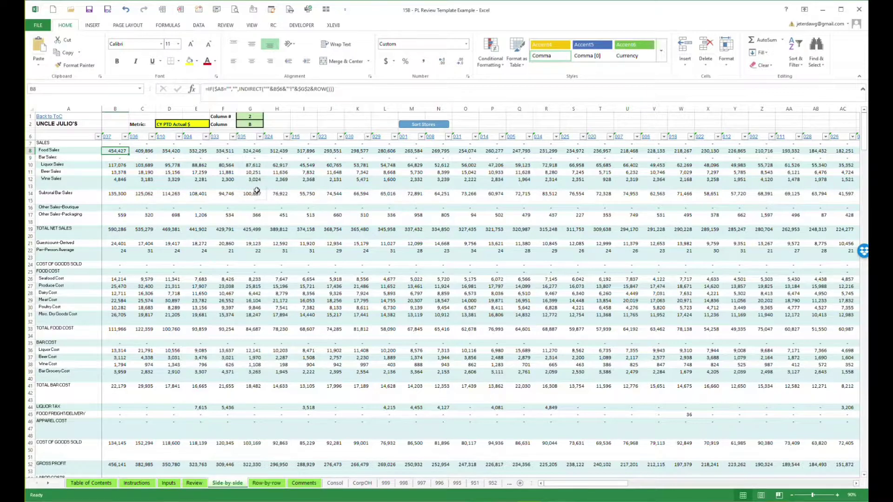
{"action": "key", "text": "F2"}
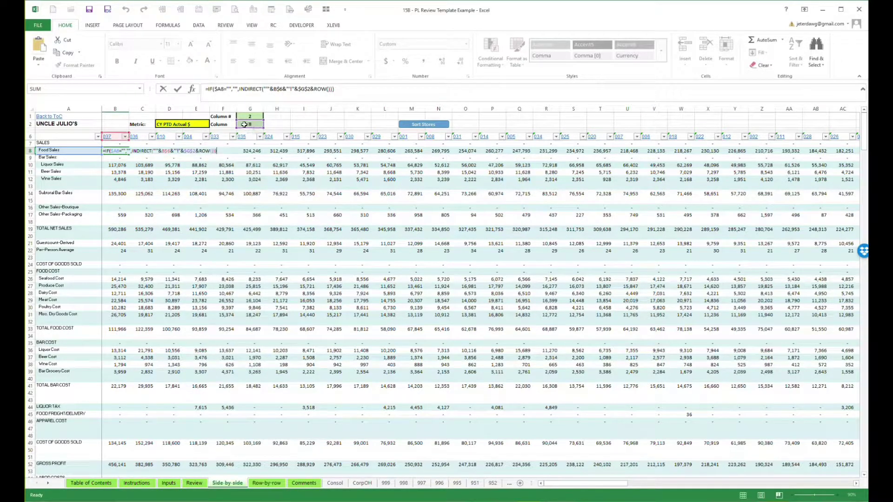
Change the Side-by-side metric in D2 to PY PTD Actual $ (column 16)
{"action": "left_click", "coordinate": [254, 125]}
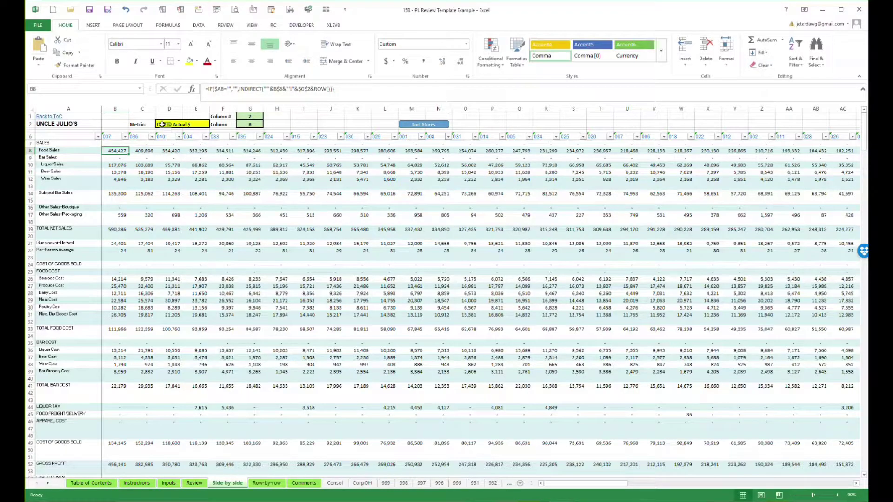
{"action": "left_click", "coordinate": [167, 124]}
{"action": "left_click", "coordinate": [213, 124]}
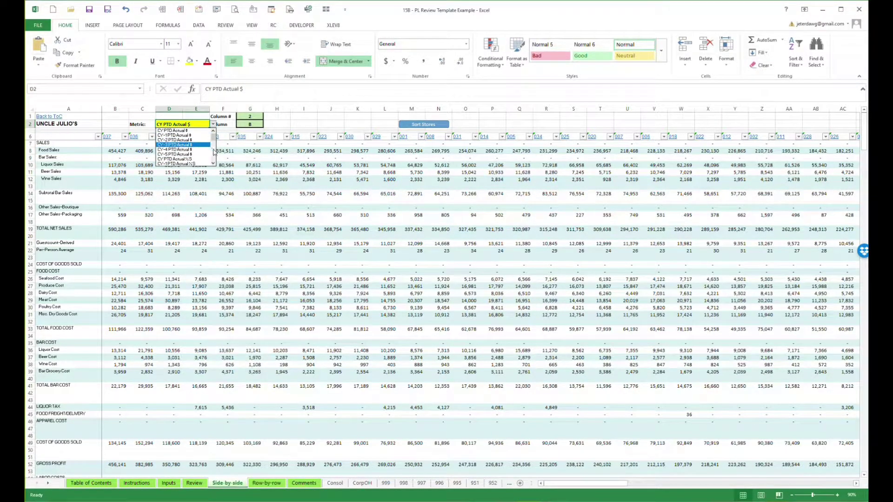
{"action": "left_click", "coordinate": [179, 131]}
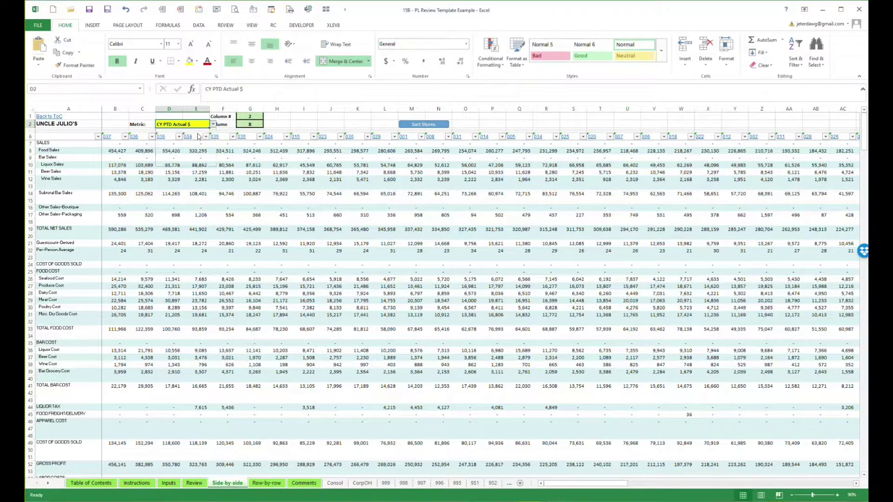
{"action": "left_click", "coordinate": [216, 125]}
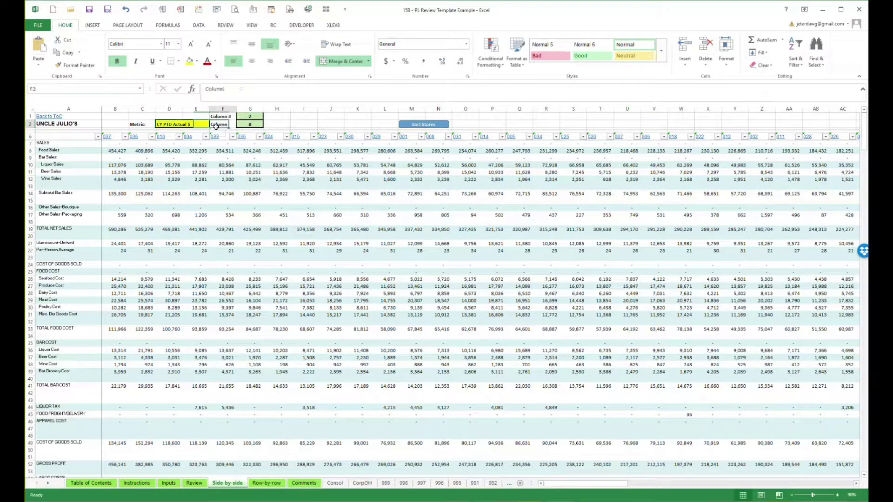
{"action": "left_click", "coordinate": [206, 123]}
{"action": "left_click", "coordinate": [212, 125]}
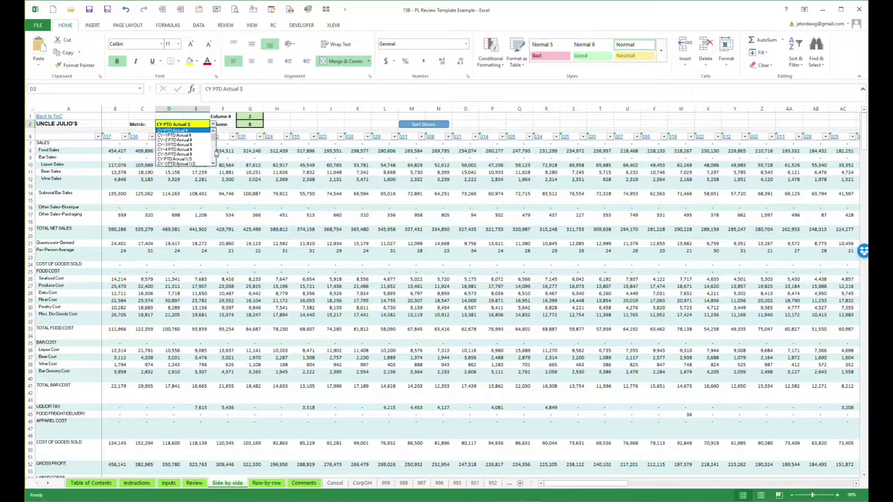
{"action": "scroll", "coordinate": [210, 153], "scroll_direction": "down", "scroll_amount": 3}
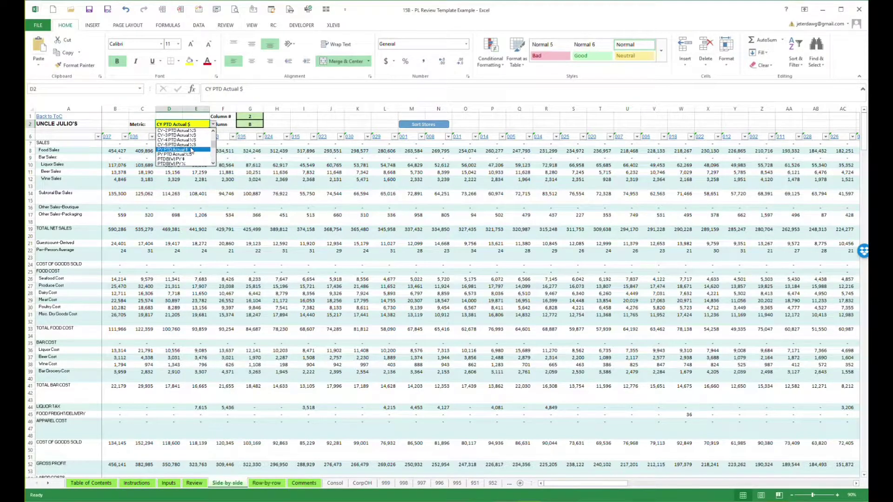
{"action": "left_click", "coordinate": [191, 150]}
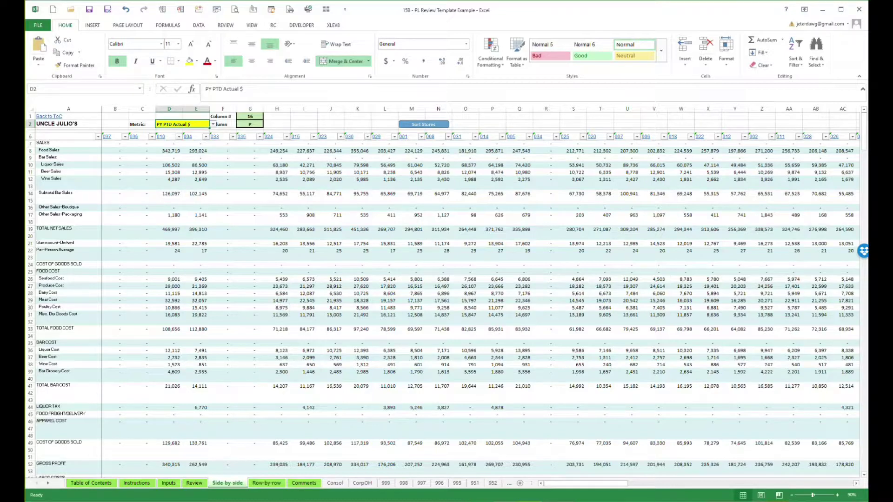
On the Row-by-row sheet, inspect cell B7's INDIRECT formula without changing it
{"action": "left_click", "coordinate": [267, 484]}
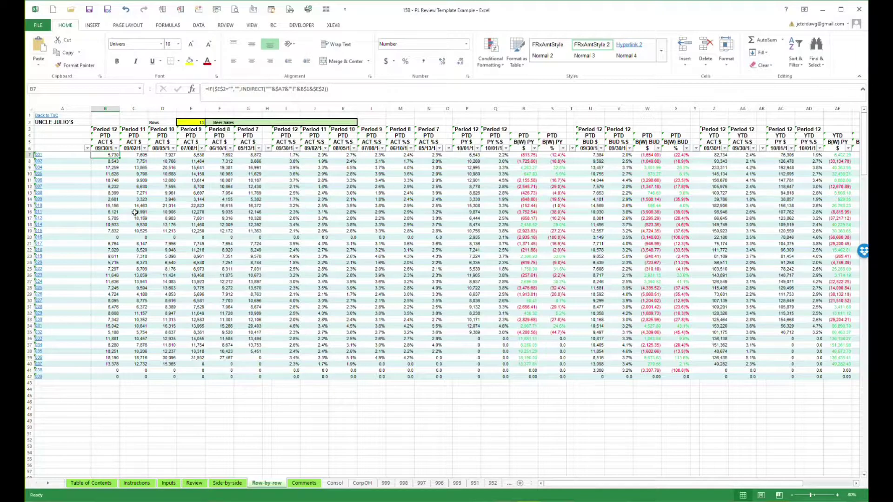
{"action": "key", "text": "F2"}
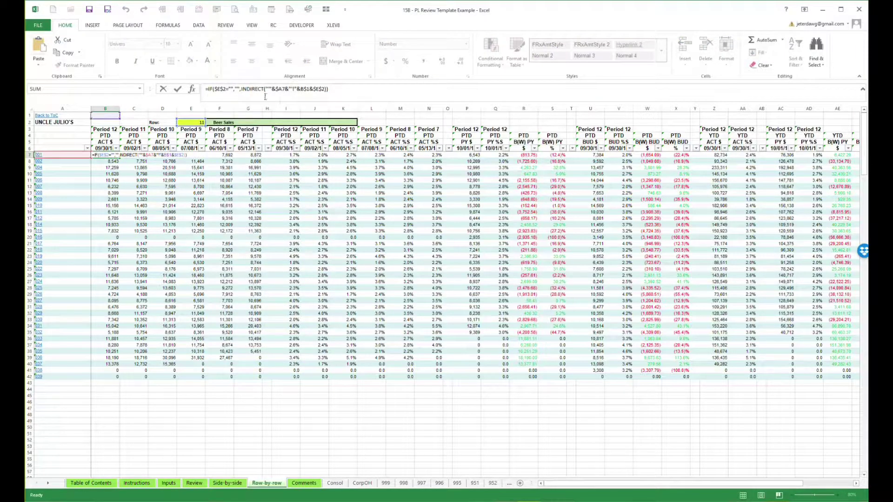
{"action": "key", "text": "Escape"}
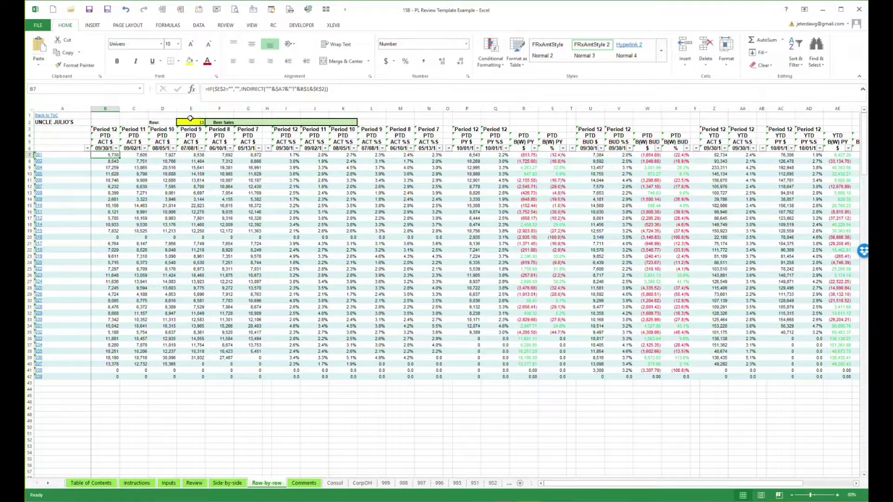
Set the compared row in E2 to 12 for Wine Sales and select store 001's figure
{"action": "left_click", "coordinate": [190, 123]}
{"action": "type", "text": "12"}
{"action": "key", "text": "Return"}
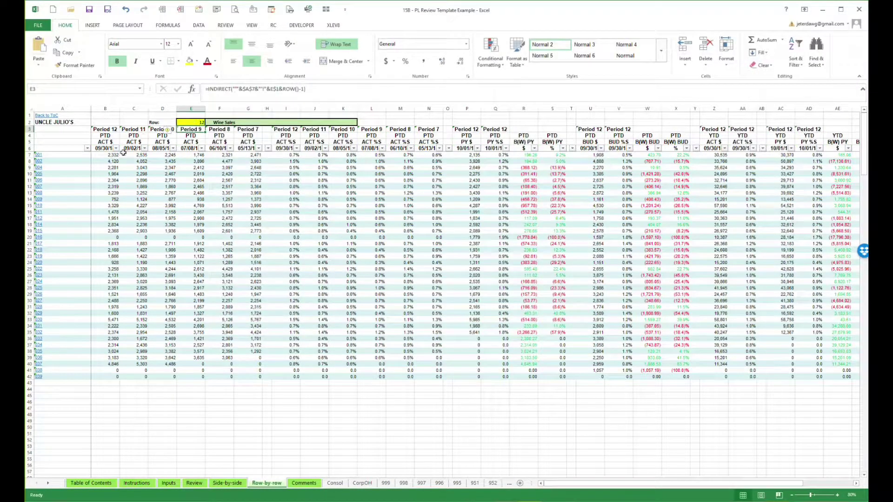
{"action": "left_click", "coordinate": [105, 156]}
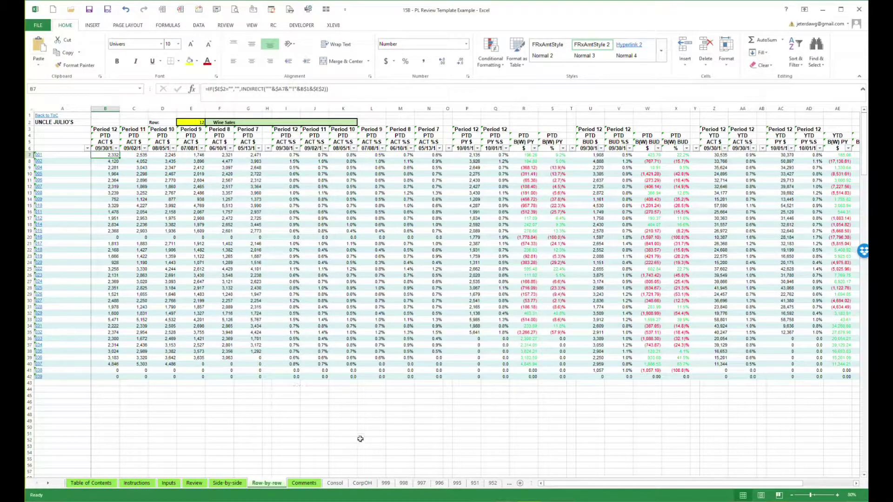
From Consol's Meat Cost (B29), run macro 3 jump_row_by_row, then jump to store 001's P&L
{"action": "left_click", "coordinate": [342, 487]}
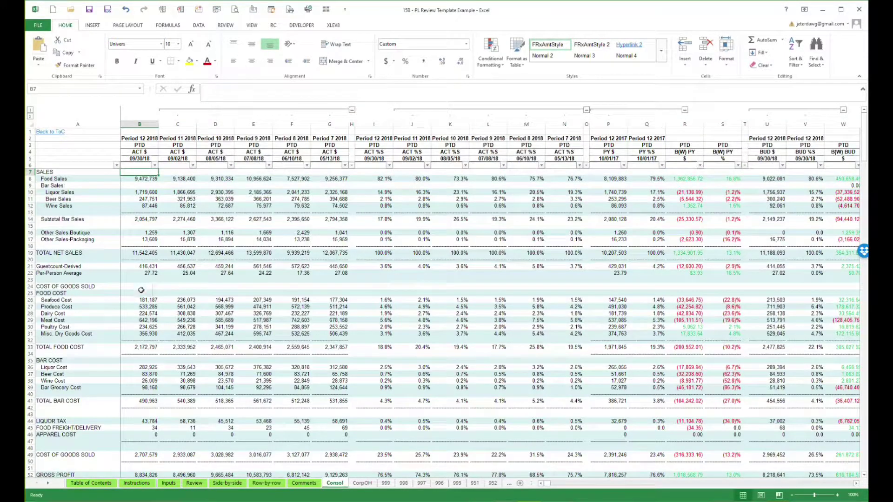
{"action": "left_click", "coordinate": [149, 321]}
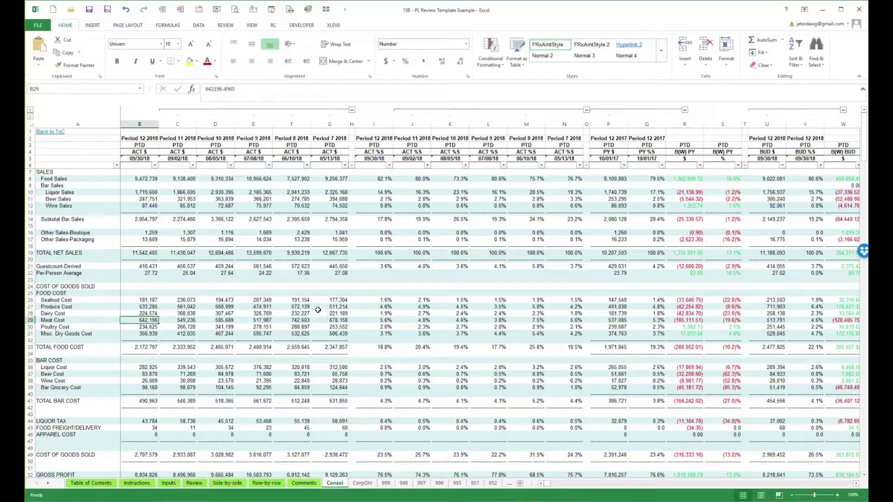
{"action": "key", "text": "ctrl+shift+m"}
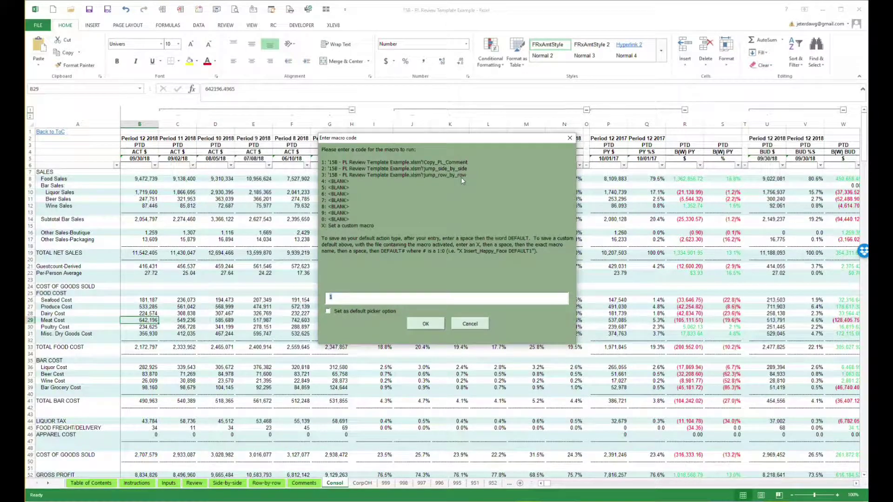
{"action": "type", "text": "3"}
{"action": "key", "text": "Return"}
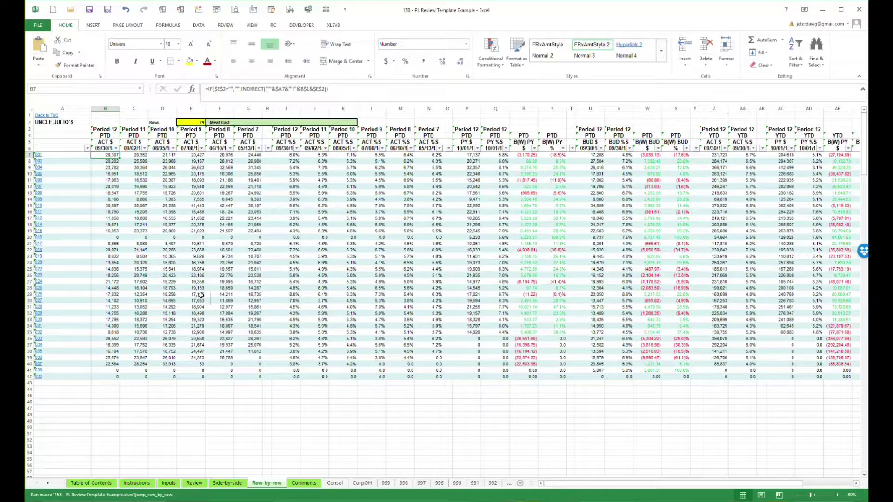
{"action": "key", "text": "ctrl+shift+j"}
{"action": "key", "text": "Return"}
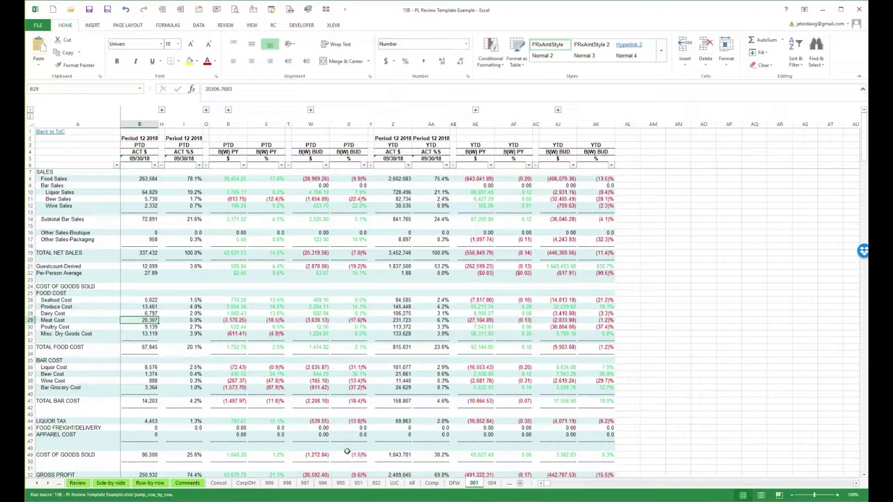
Show store 001's Liquor Cost (B36) via jump_side_by_side, then move to the Comments sheet
{"action": "left_click", "coordinate": [145, 367]}
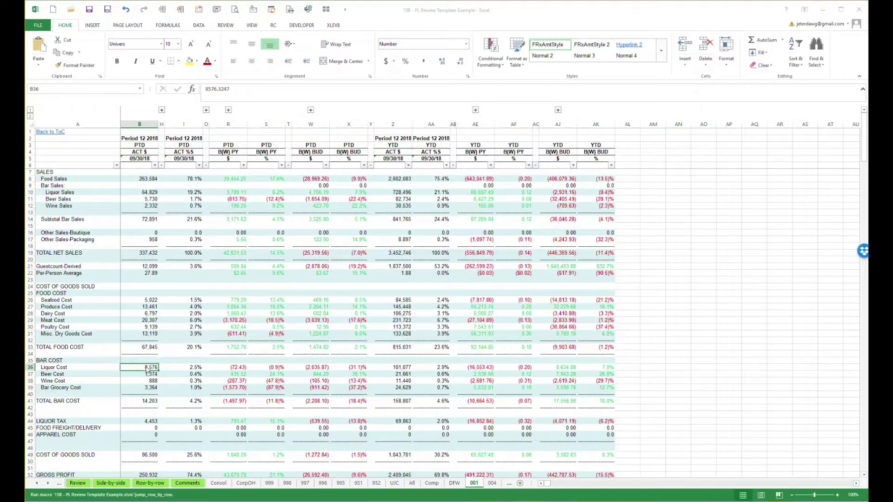
{"action": "key", "text": "ctrl+shift+r"}
{"action": "key", "text": "Return"}
{"action": "key", "text": "ctrl+shift+s"}
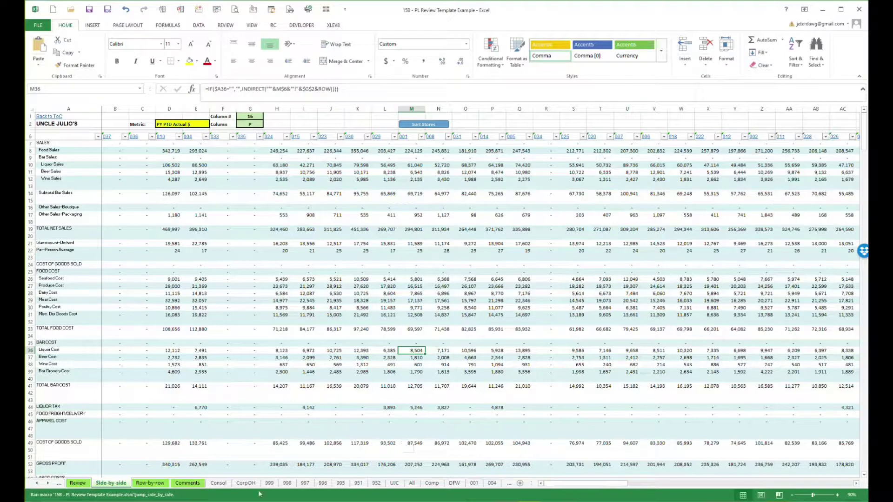
{"action": "key", "text": "ctrl+Page_Down"}
{"action": "key", "text": "ctrl+Page_Down"}
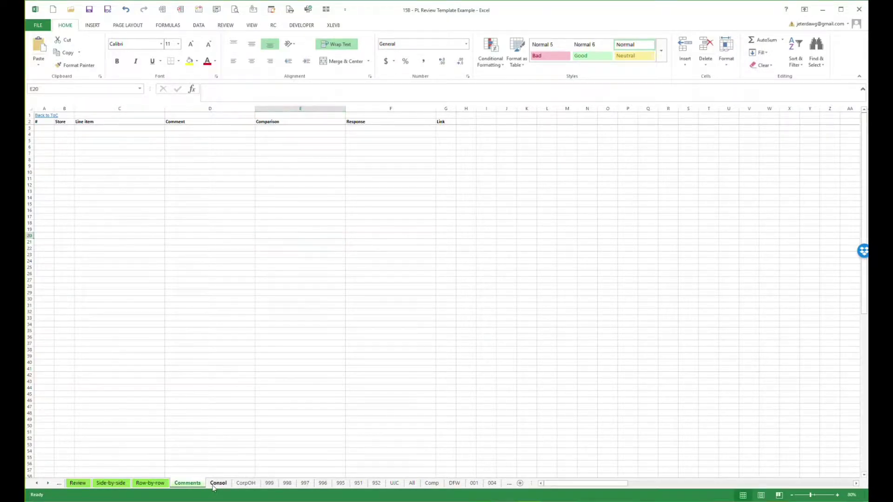
Run Copy_PL_Comment on Consol's Liquor Cost (B36) and enter 'This is not right, please review.'
{"action": "left_click", "coordinate": [214, 484]}
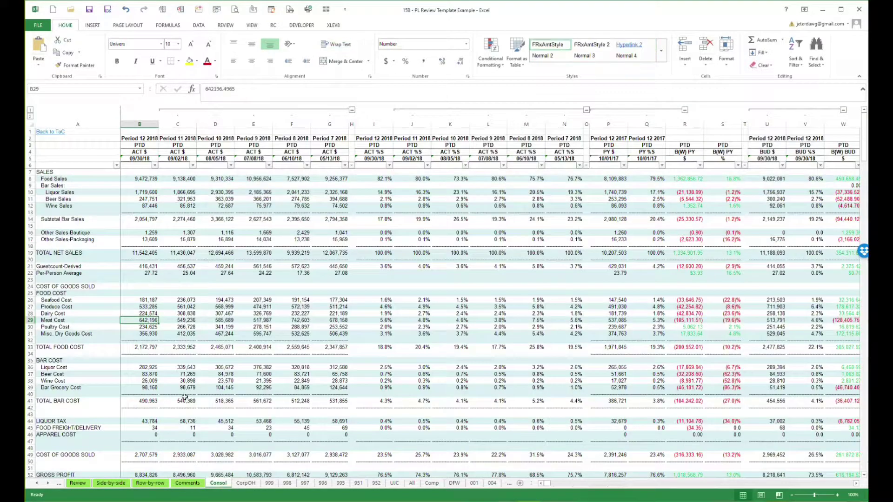
{"action": "left_click", "coordinate": [142, 367]}
{"action": "key", "text": "ctrl+shift+m"}
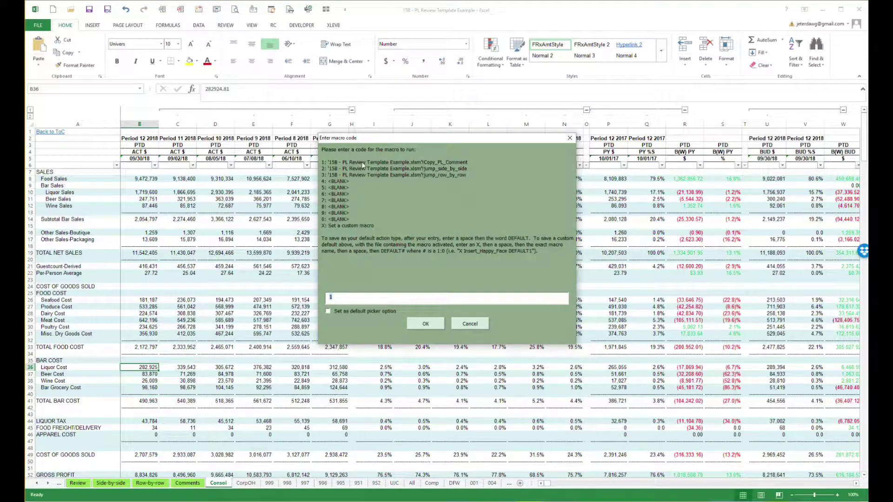
{"action": "key", "text": "Return"}
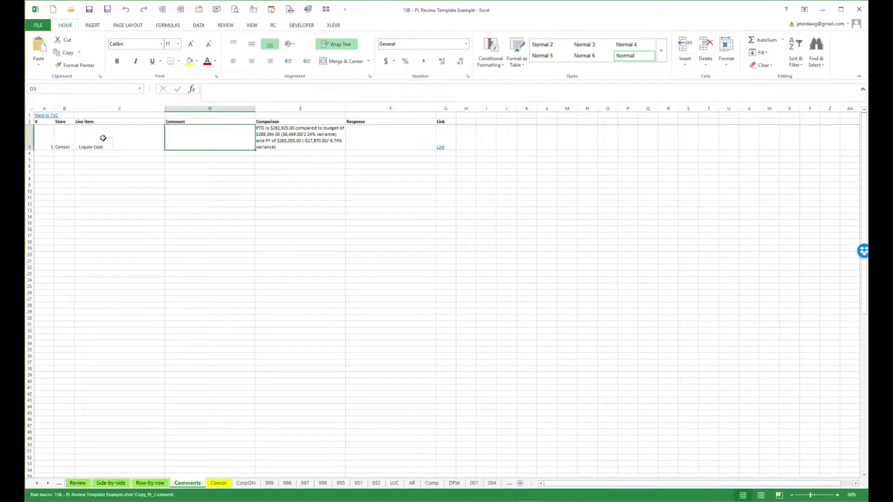
{"action": "type", "text": "Th"}
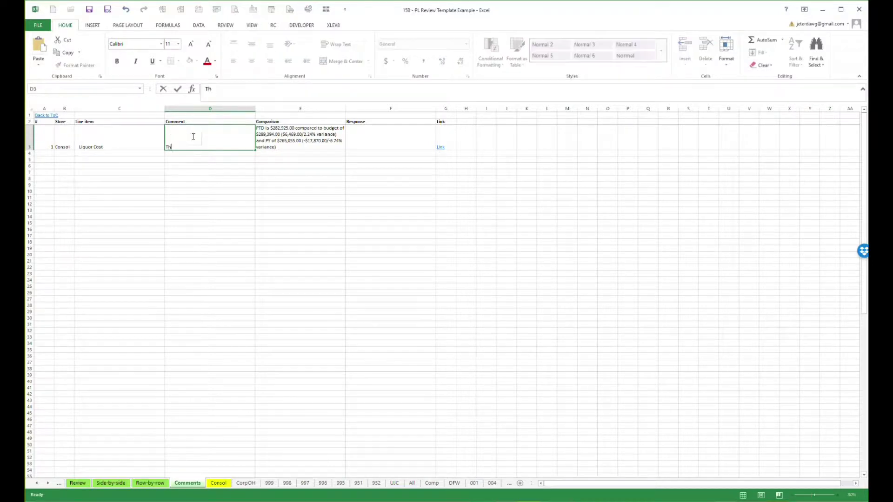
{"action": "type", "text": "is is not right, please review."}
{"action": "key", "text": "ctrl+Return"}
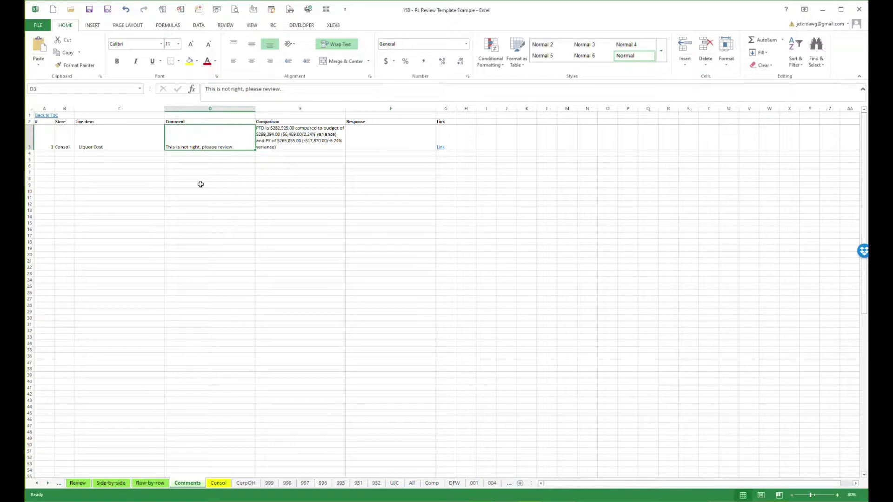
{"action": "key", "text": "ctrl+shift+c"}
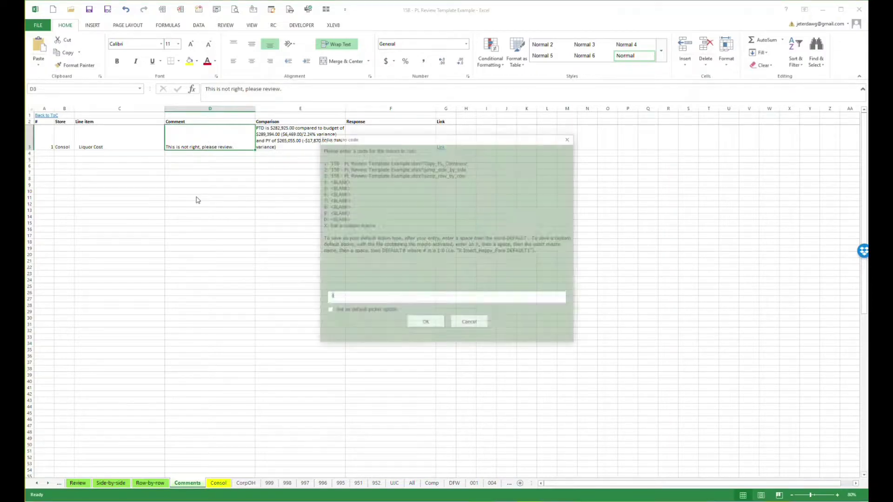
{"action": "type", "text": "1"}
{"action": "key", "text": "Return"}
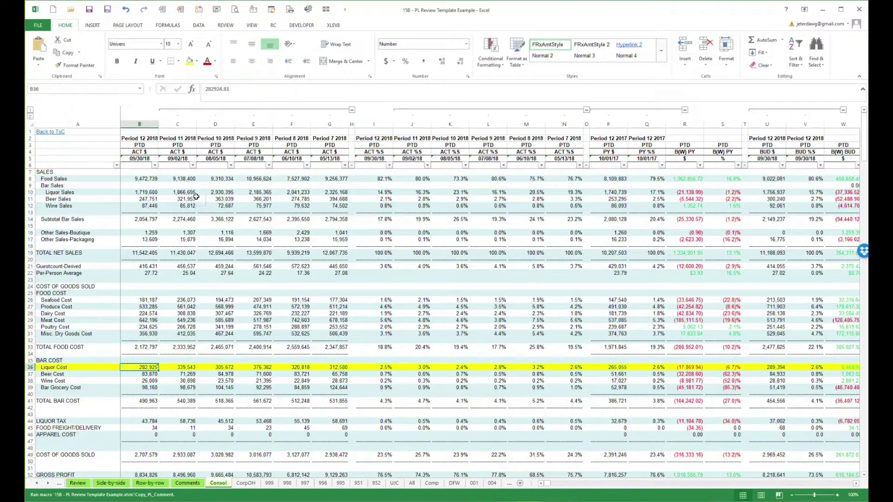
{"action": "mouse_move", "coordinate": [134, 366]}
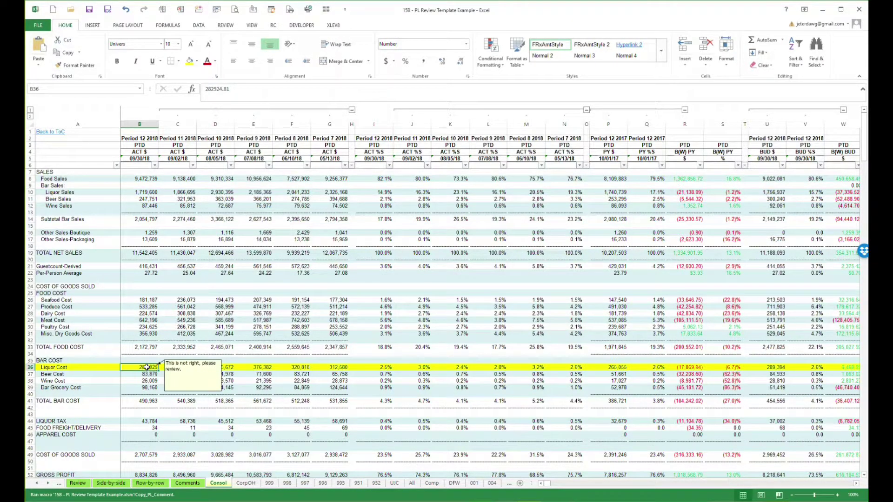
{"action": "left_click", "coordinate": [187, 483]}
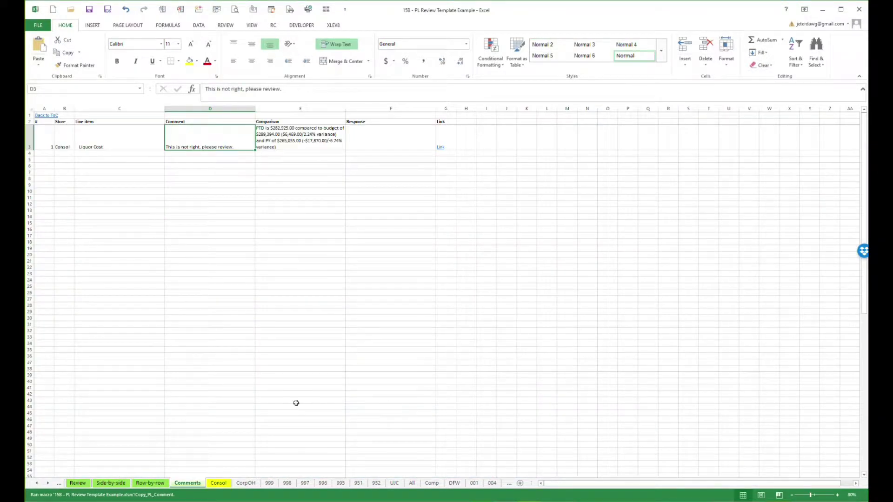
{"action": "left_click", "coordinate": [218, 483]}
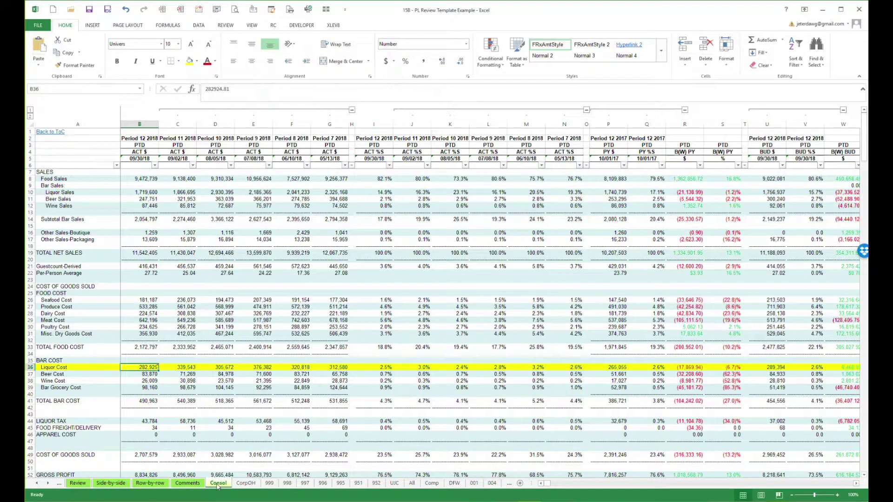
{"action": "left_click", "coordinate": [187, 484]}
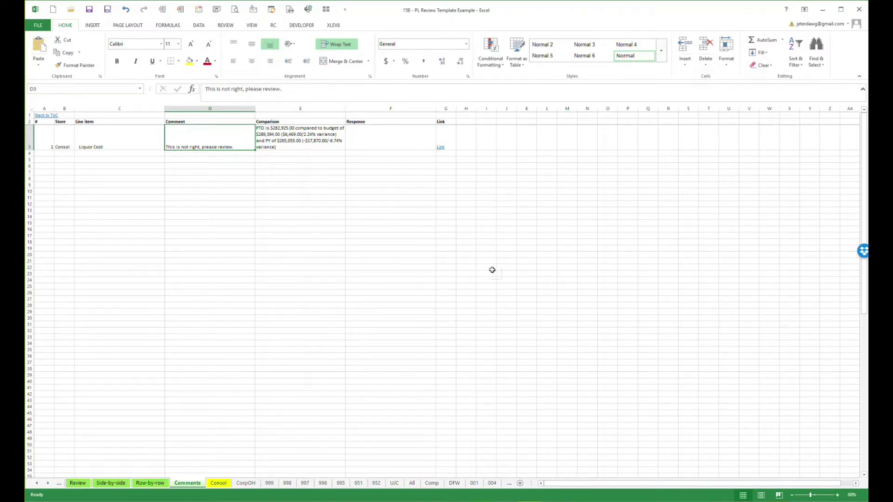
Step through store 998's P&L sheet to store 997's all-zero P&L sheet
{"action": "left_click", "coordinate": [269, 483]}
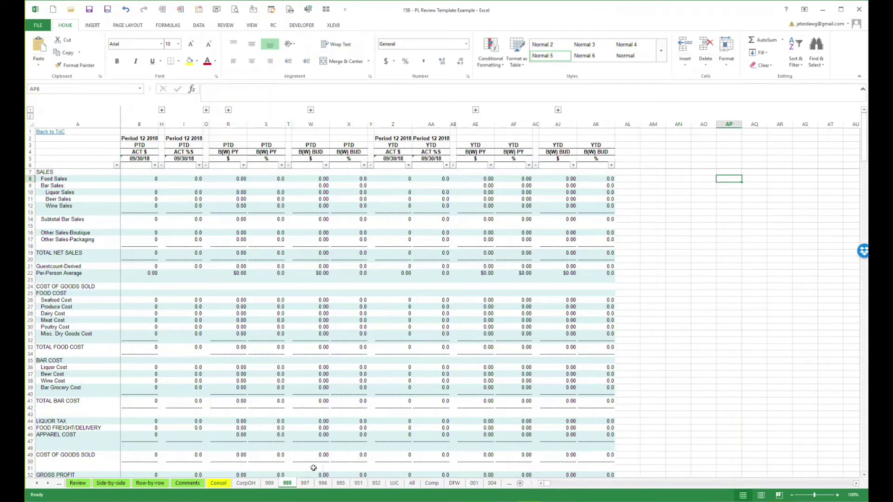
{"action": "left_click", "coordinate": [305, 483]}
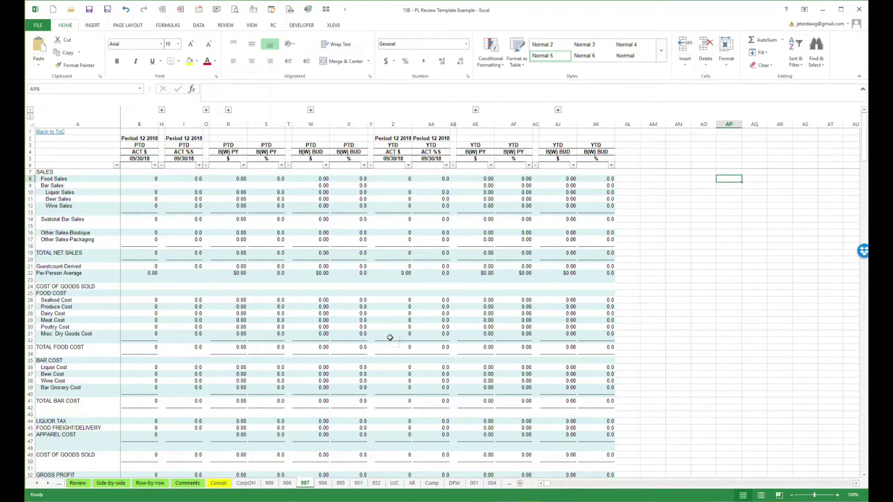